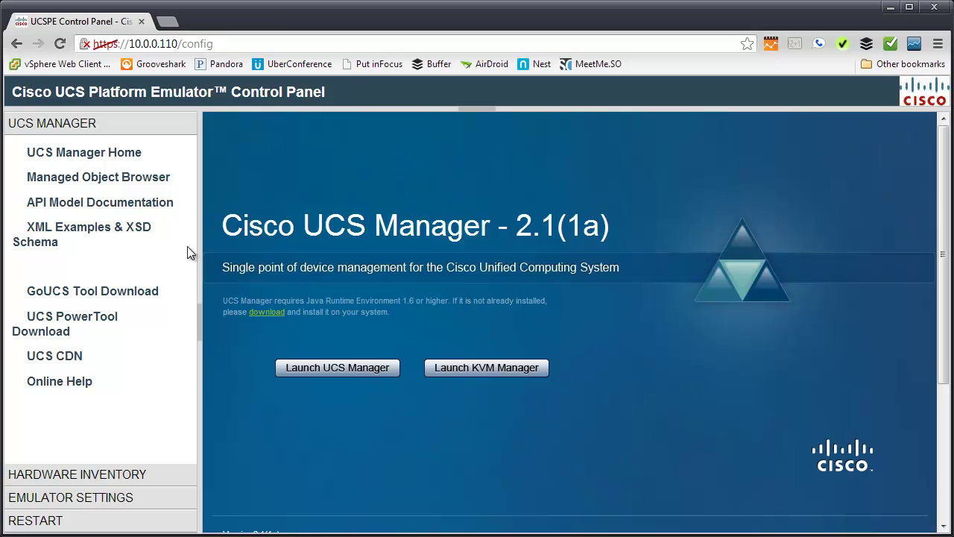
Open Start-up Inventory under Hardware Inventory and drag the divider to enlarge the inventory pane
{"action": "left_click", "coordinate": [127, 475]}
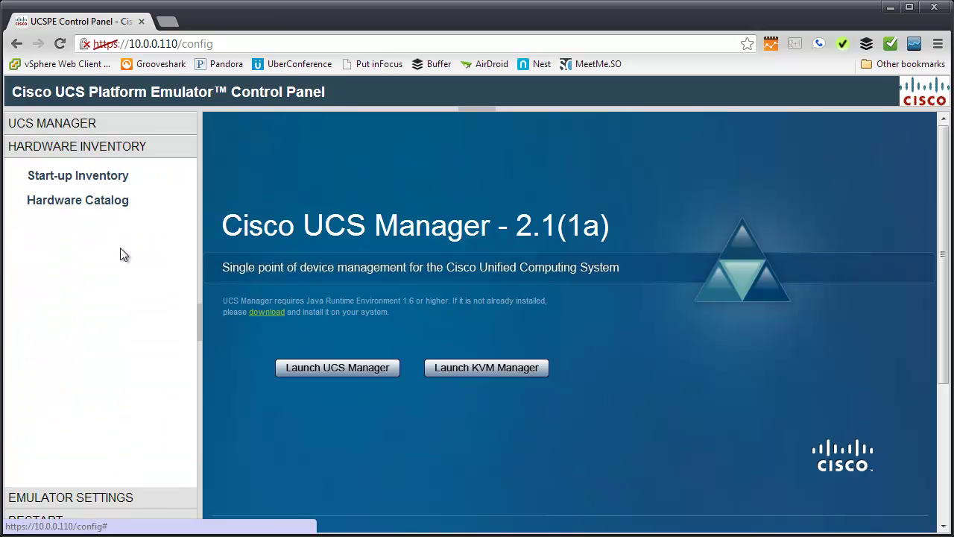
{"action": "left_click", "coordinate": [116, 184]}
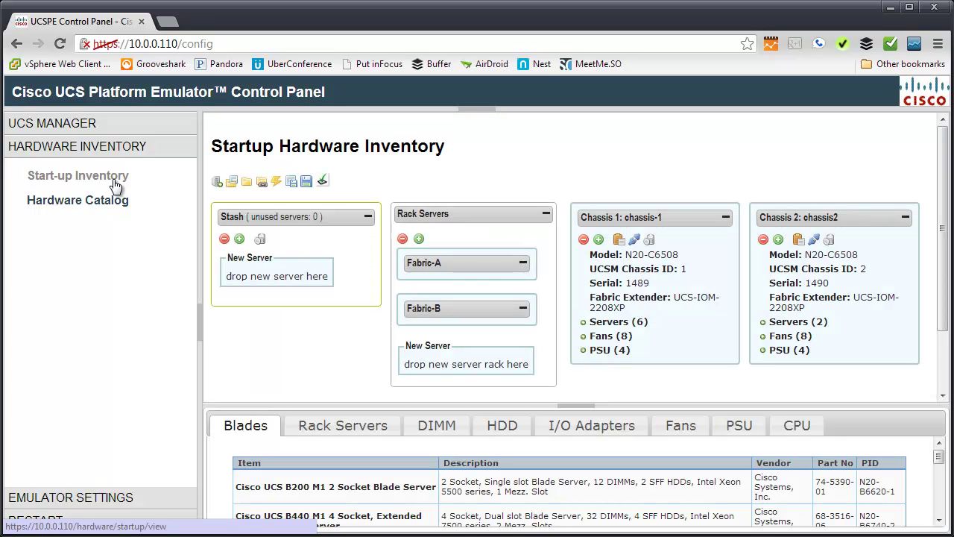
{"action": "left_click_drag", "start_coordinate": [579, 407], "coordinate": [573, 412]}
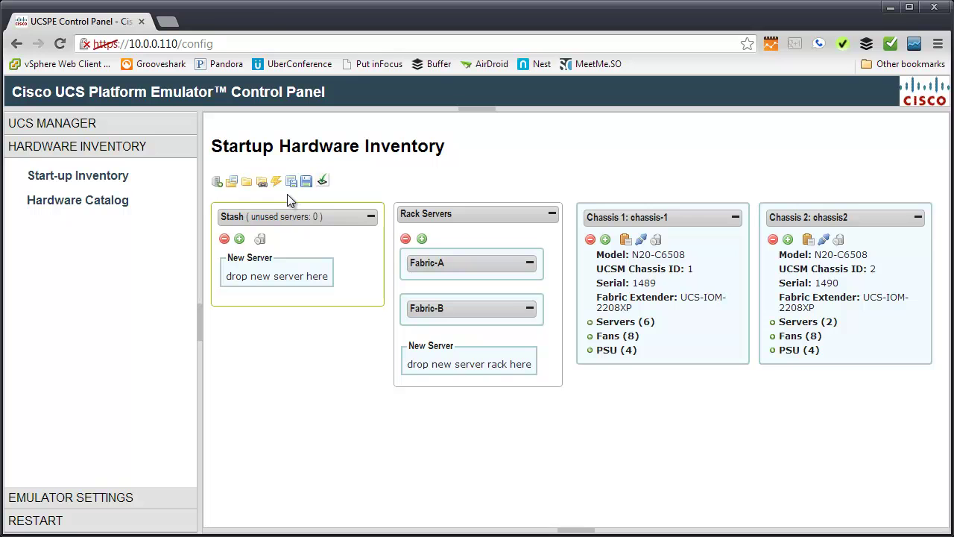
Show the list of saved inventory configuration files, such as labconfig and SampleConfigBasic
{"action": "left_click", "coordinate": [232, 183]}
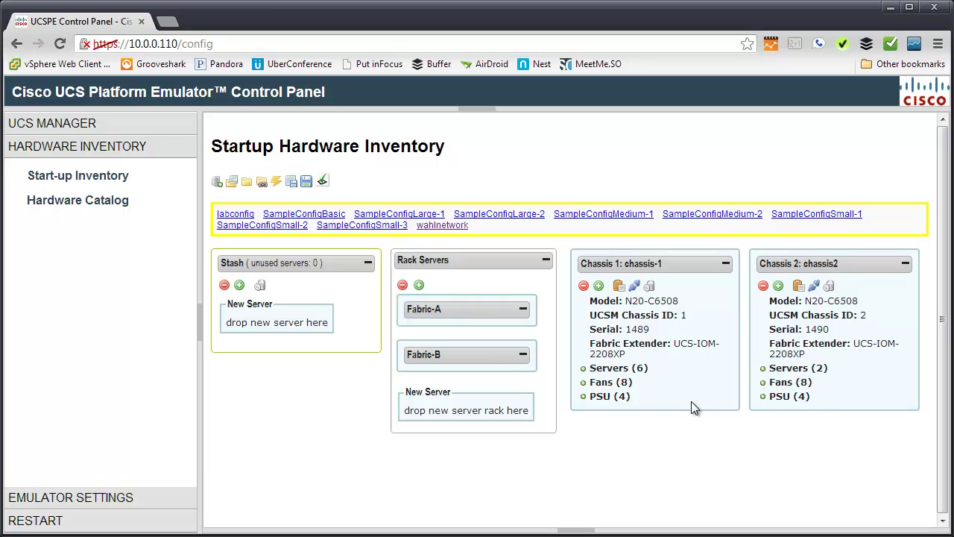
Try saving the current configuration under the file name 'wahlnetwork'
{"action": "left_click", "coordinate": [294, 188]}
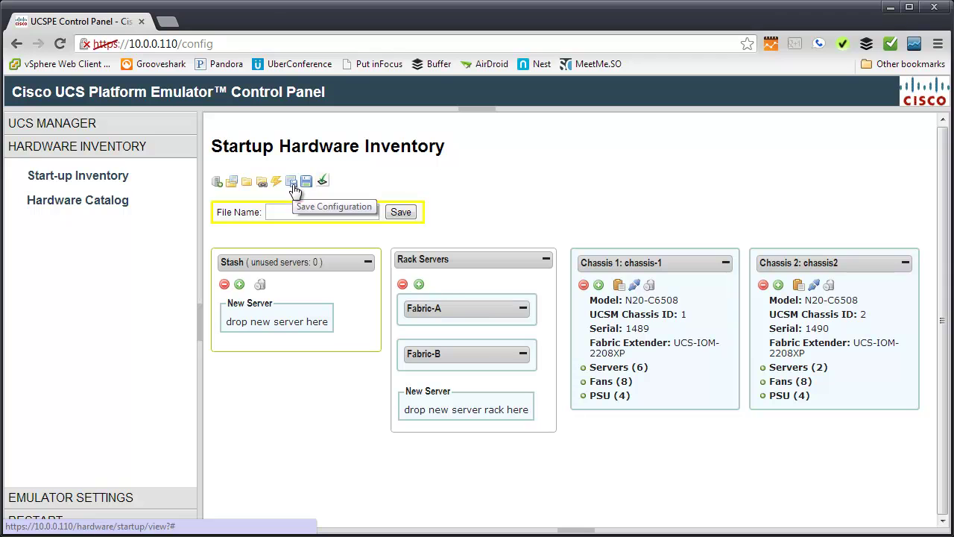
{"action": "left_click", "coordinate": [290, 212]}
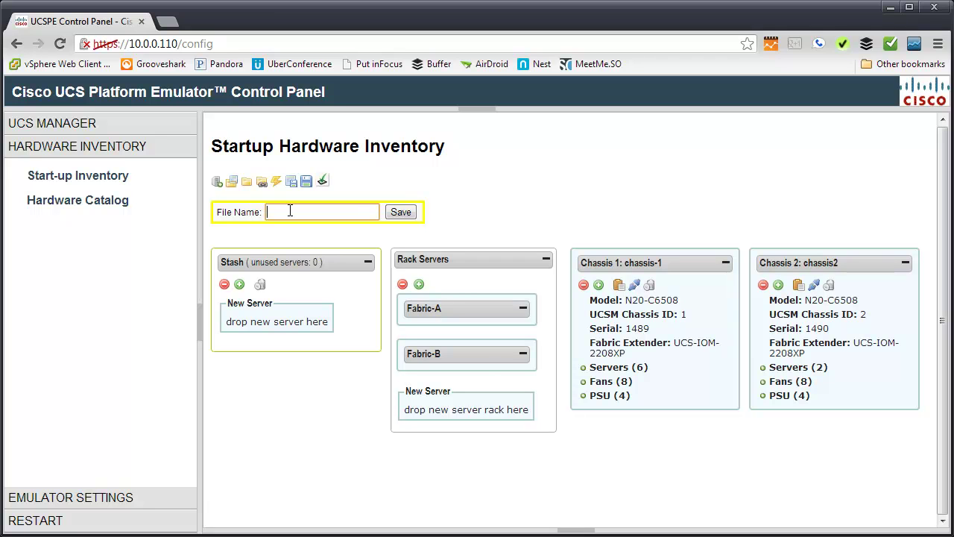
{"action": "type", "text": "wahlnet"}
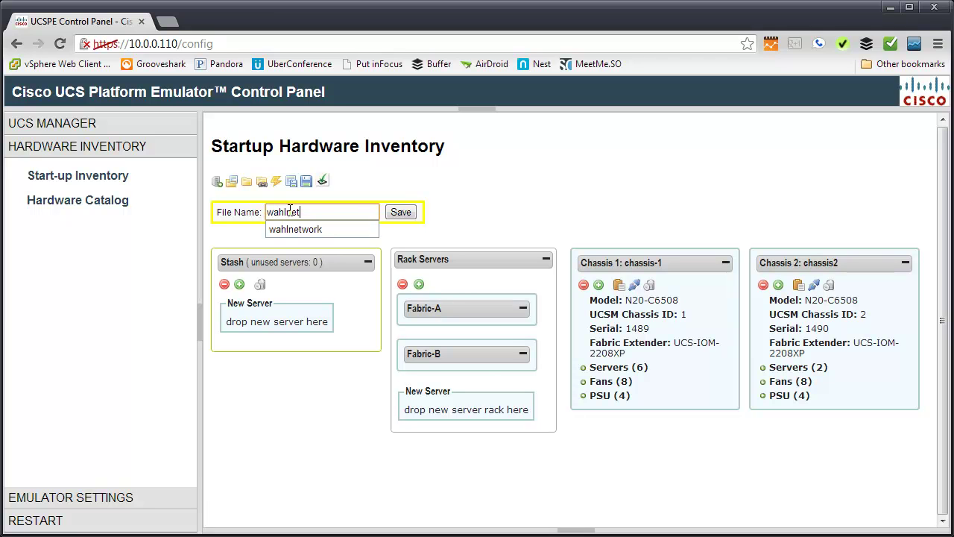
{"action": "type", "text": "work"}
{"action": "left_click", "coordinate": [390, 218]}
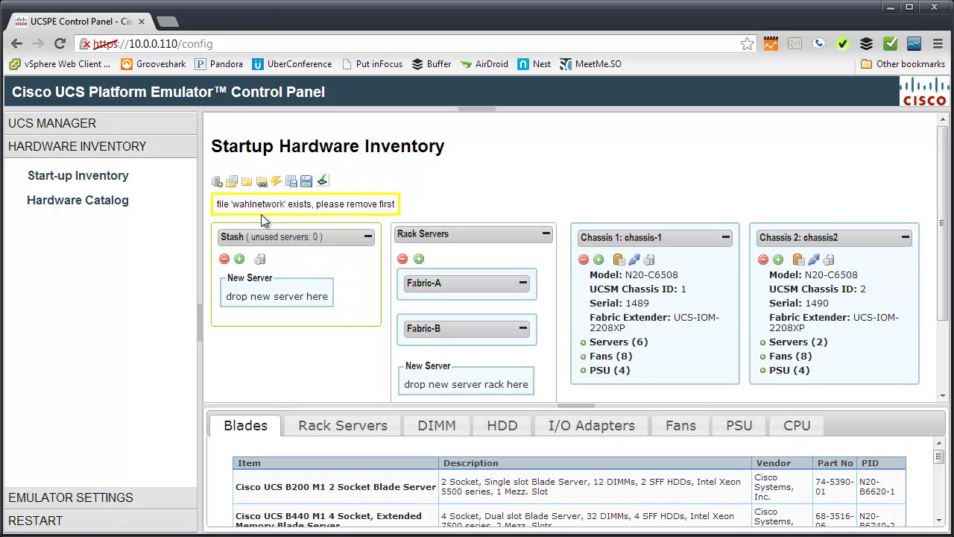
Delete the labconfig configuration file from the saved files list
{"action": "left_click", "coordinate": [232, 183]}
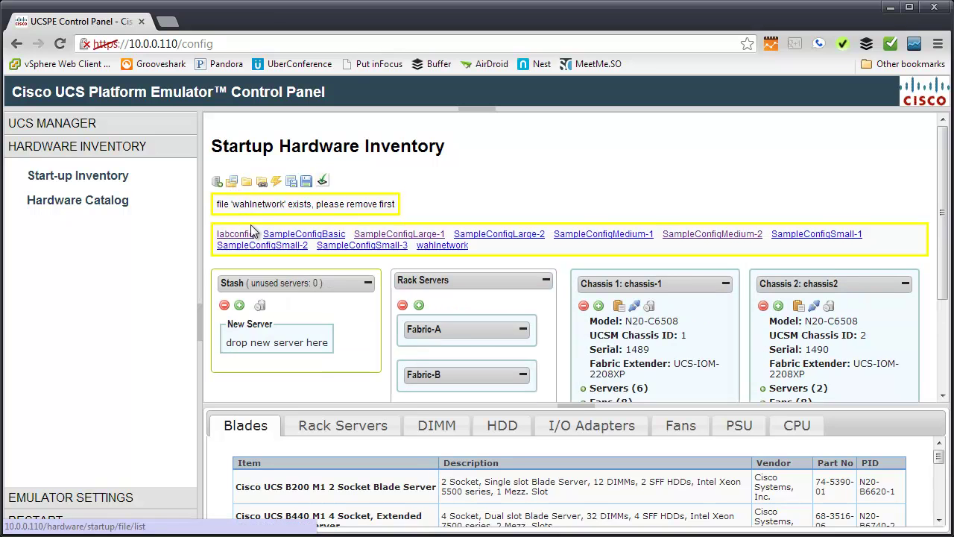
{"action": "mouse_move", "coordinate": [246, 234]}
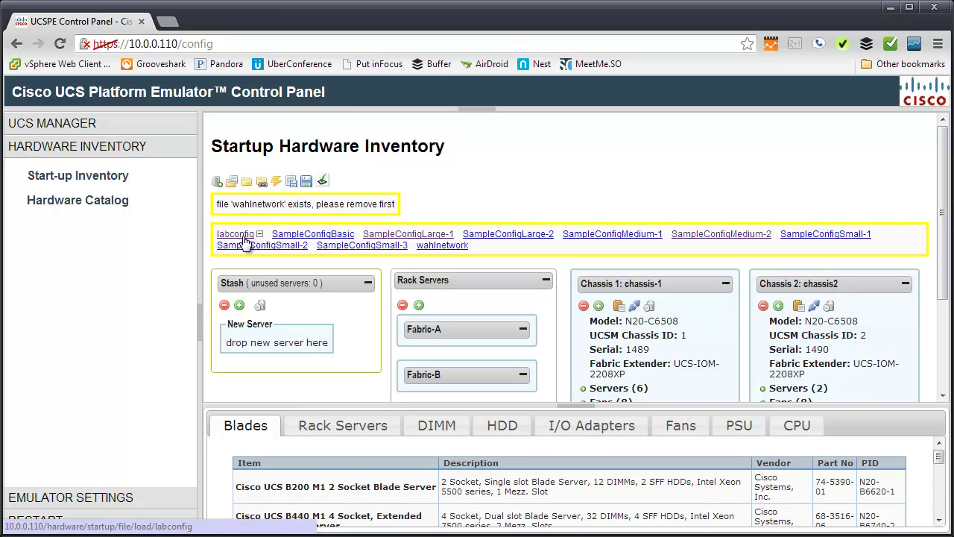
{"action": "left_click", "coordinate": [259, 234]}
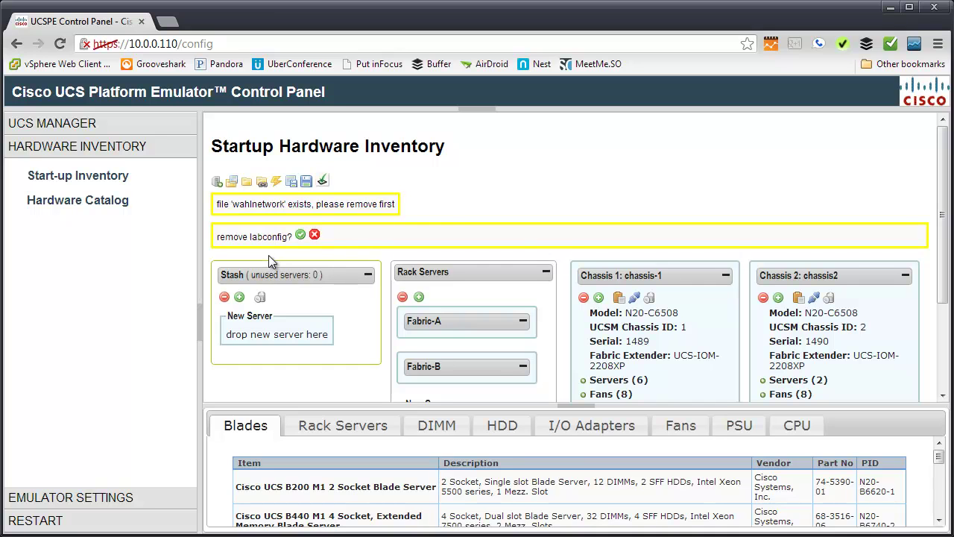
{"action": "left_click", "coordinate": [302, 234]}
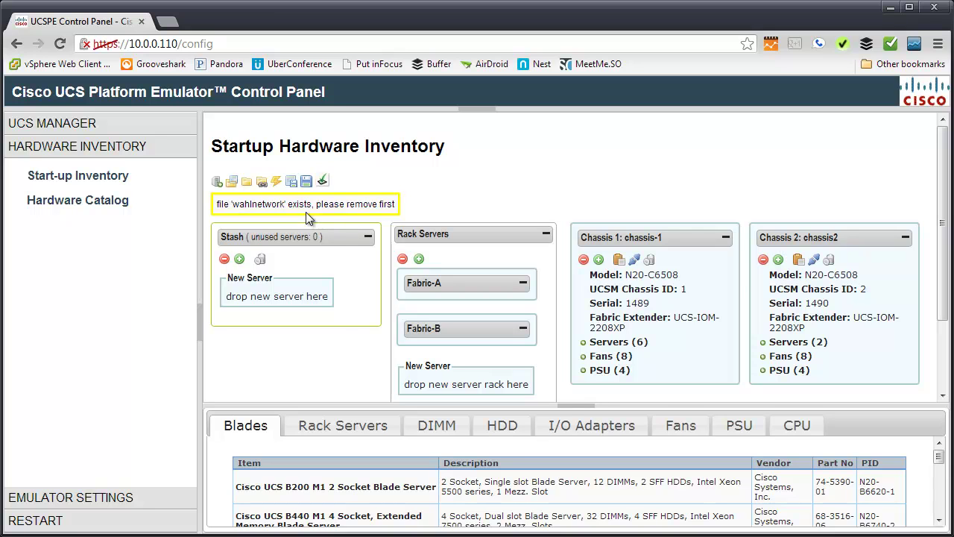
Collapse the catalog pane and validate the inventory, showing Blade Server 2/1 lacks DIMMs, HDDs and CPUs
{"action": "left_click", "coordinate": [573, 406]}
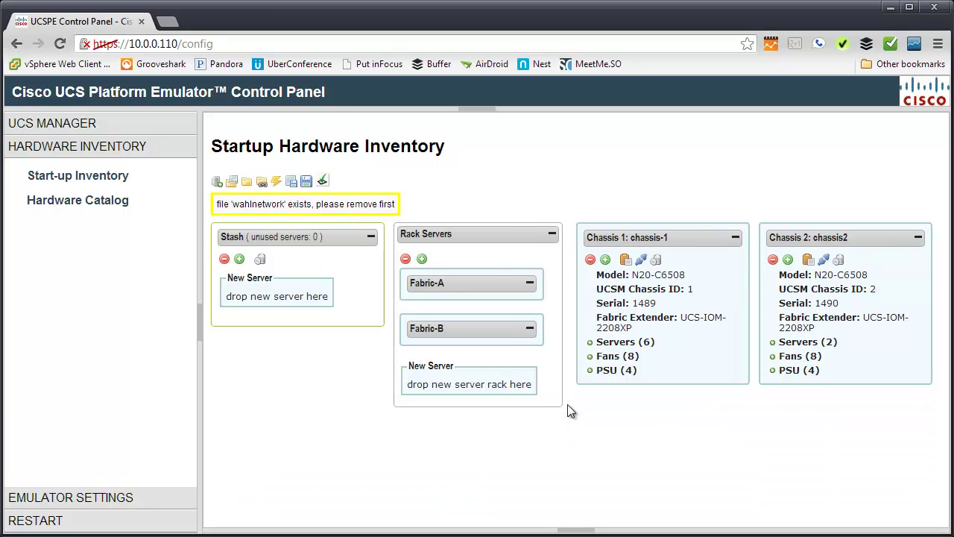
{"action": "left_click", "coordinate": [324, 184]}
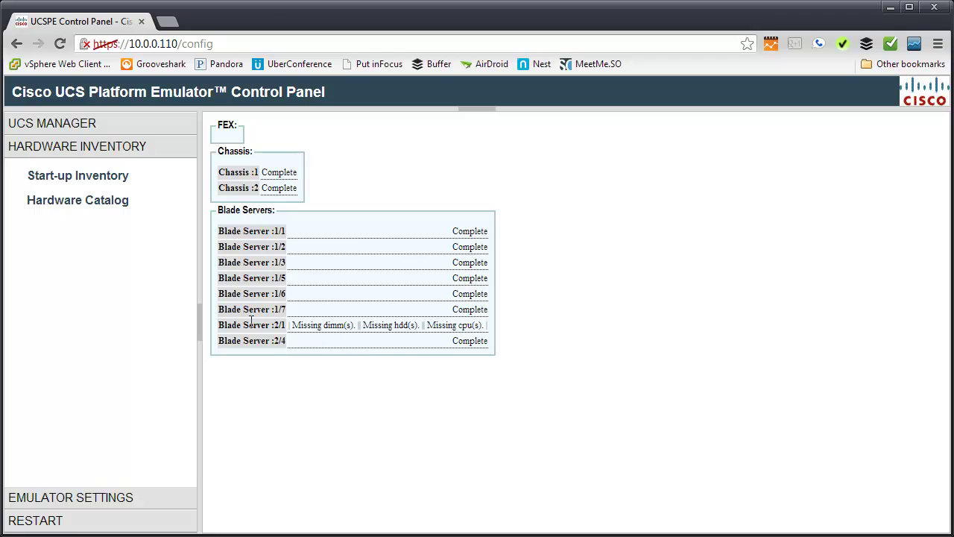
{"action": "left_click_drag", "start_coordinate": [274, 325], "coordinate": [286, 325]}
{"action": "left_click", "coordinate": [302, 331]}
Return to Start-up Inventory and expand Chassis 2's Slot 1 and Slot 4 servers
{"action": "left_click", "coordinate": [84, 181]}
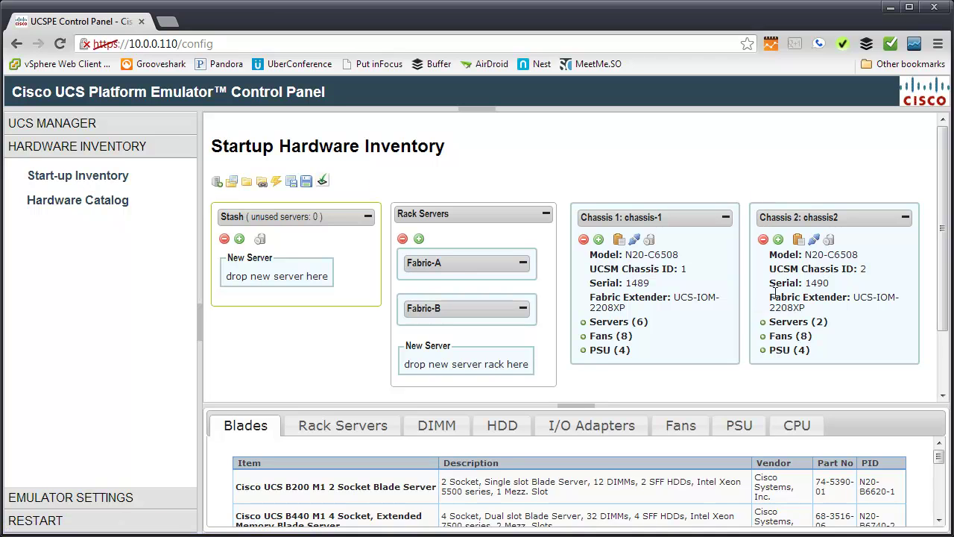
{"action": "left_click", "coordinate": [763, 323]}
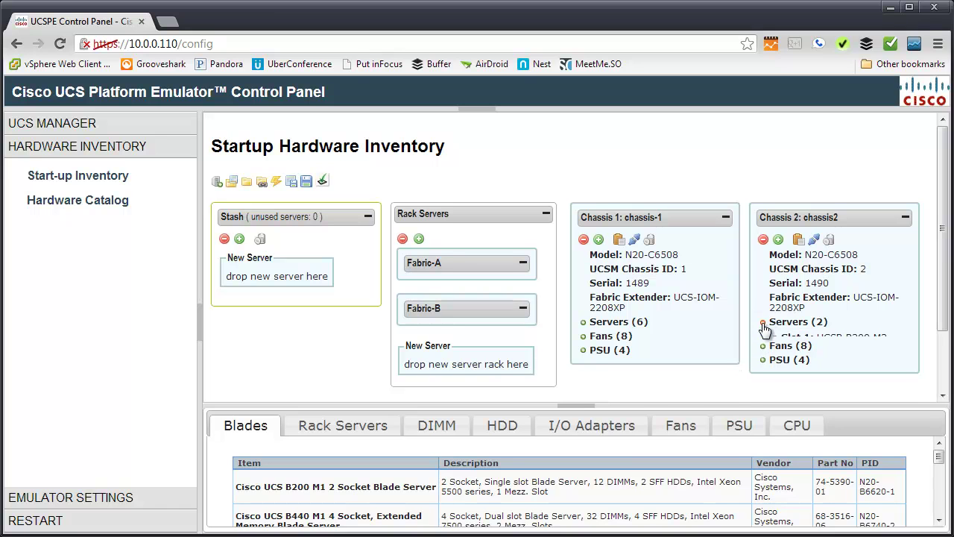
{"action": "left_click", "coordinate": [766, 337]}
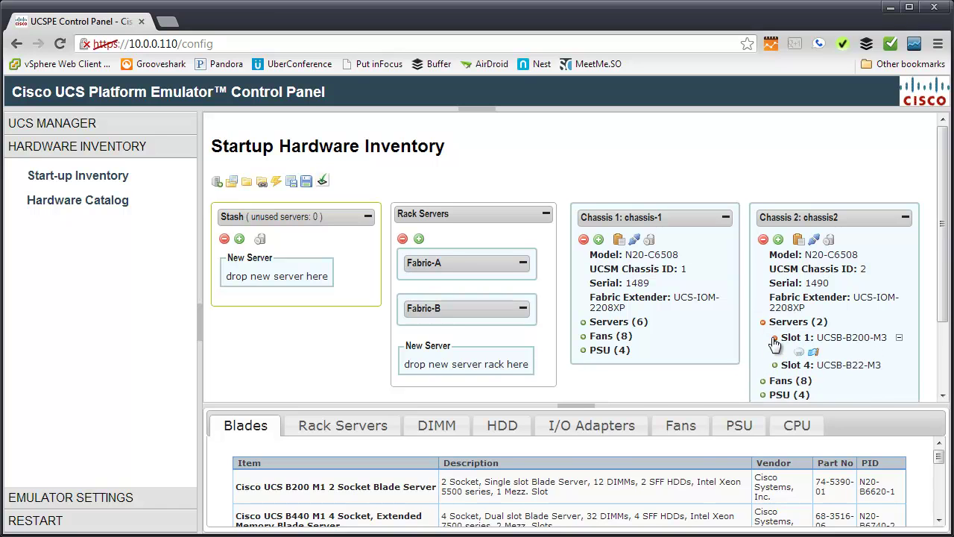
{"action": "scroll", "coordinate": [765, 339], "scroll_direction": "down", "scroll_amount": 3}
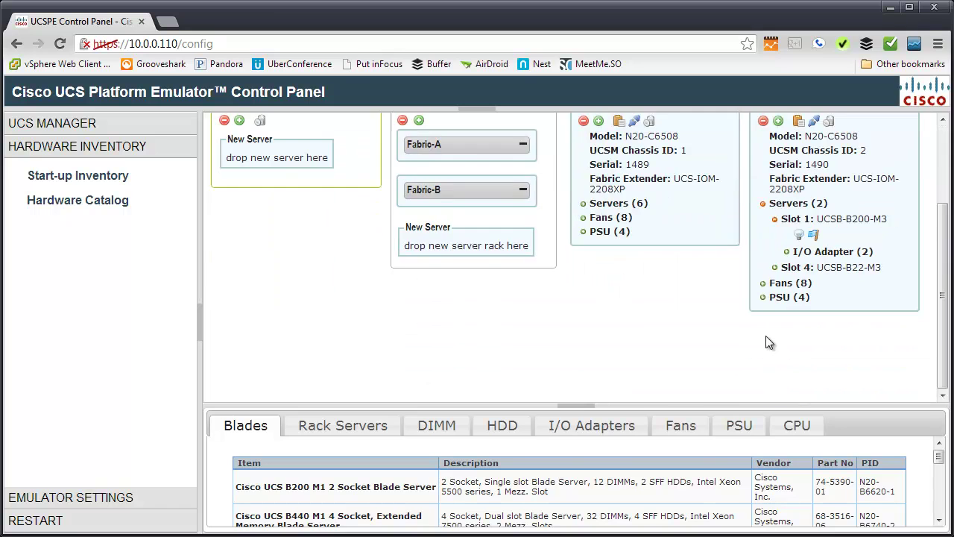
{"action": "left_click", "coordinate": [775, 268]}
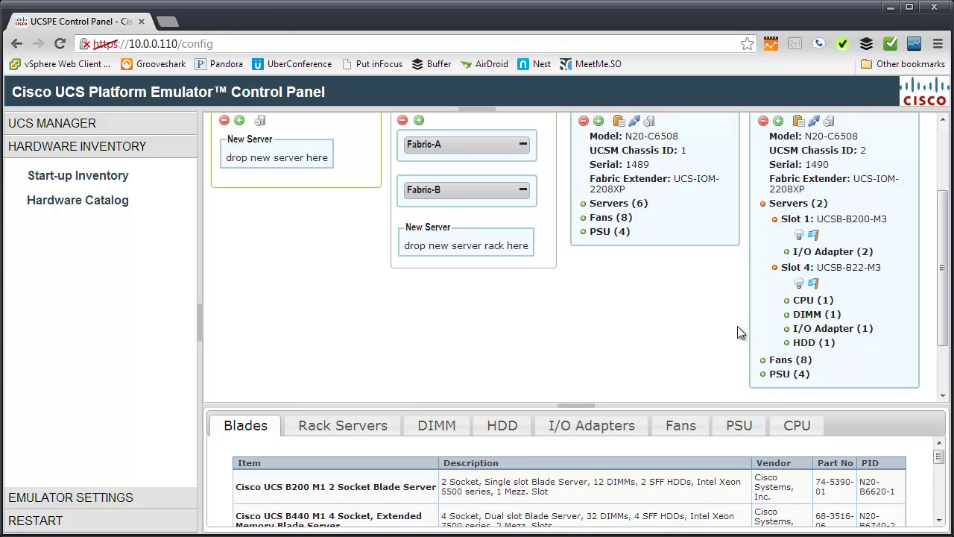
{"action": "scroll", "coordinate": [738, 333], "scroll_direction": "up", "scroll_amount": 3}
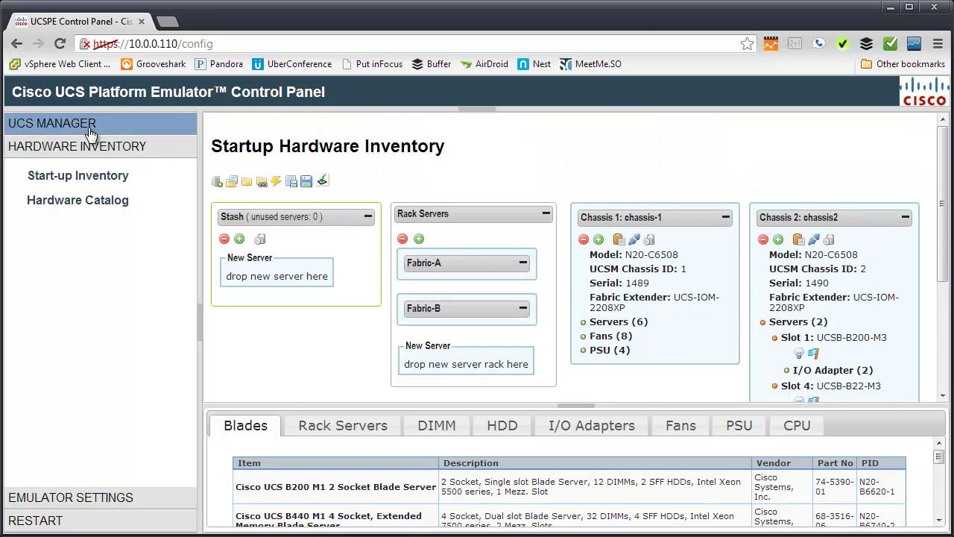
Launch UCS Manager from UCS Manager Home and sign in with the admin account
{"action": "left_click", "coordinate": [60, 127]}
{"action": "left_click", "coordinate": [86, 155]}
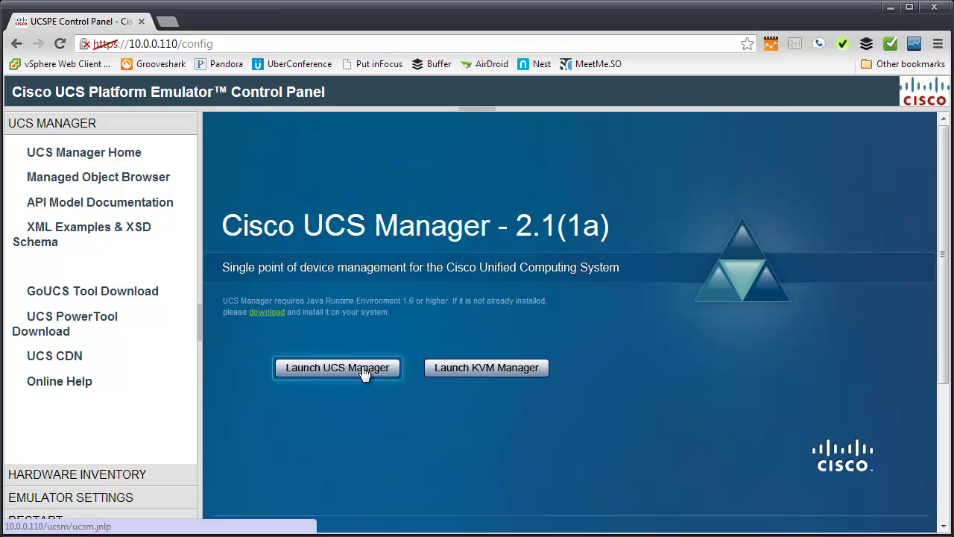
{"action": "left_click", "coordinate": [335, 368]}
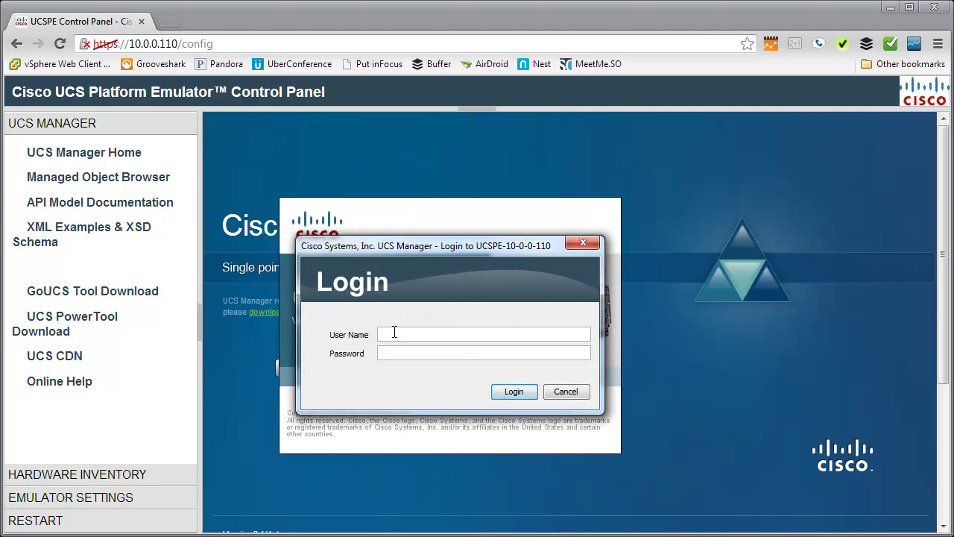
{"action": "type", "text": "admin"}
{"action": "key", "text": "Tab"}
{"action": "type", "text": "admin"}
{"action": "left_click", "coordinate": [513, 392]}
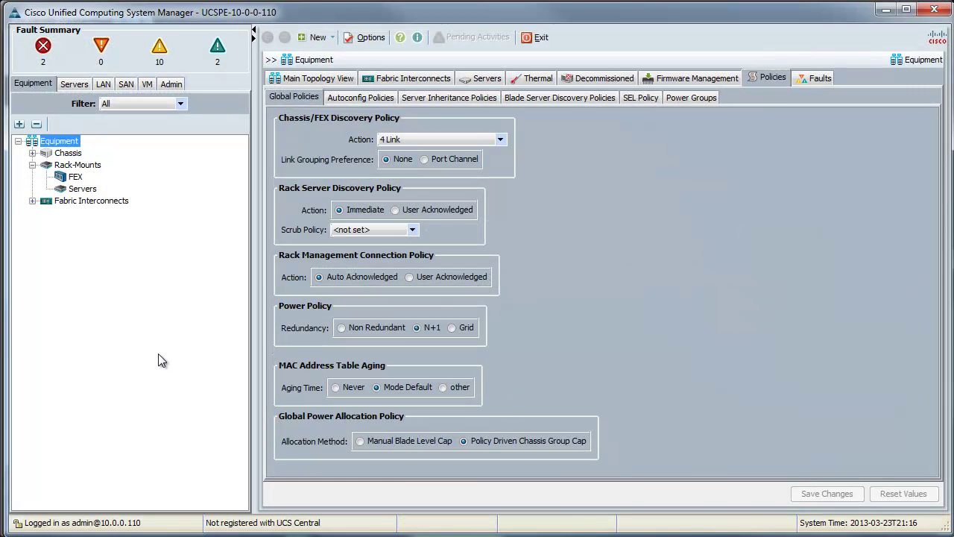
Expand Chassis 2's servers in the Equipment tree and select Server 4's General details
{"action": "left_click", "coordinate": [32, 153]}
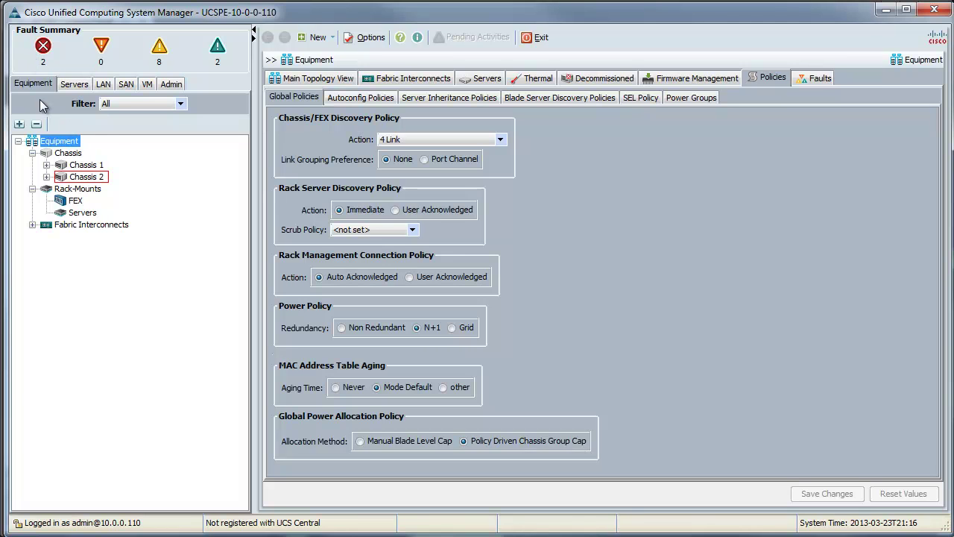
{"action": "left_click", "coordinate": [46, 177]}
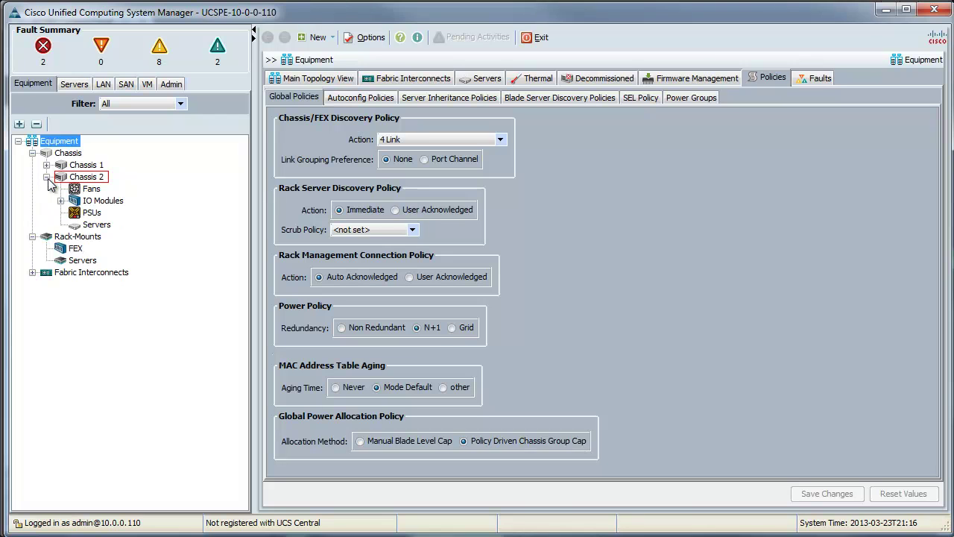
{"action": "left_click", "coordinate": [61, 225]}
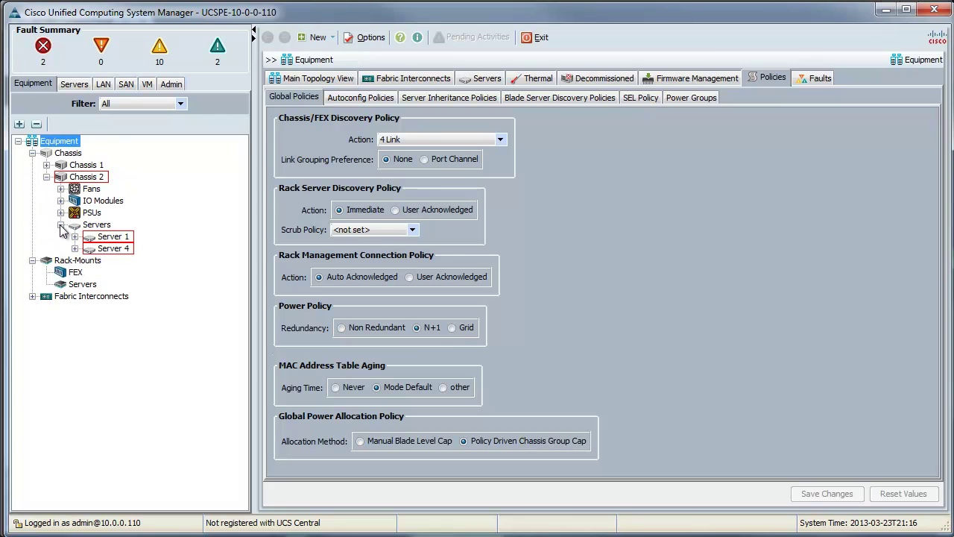
{"action": "left_click", "coordinate": [89, 250]}
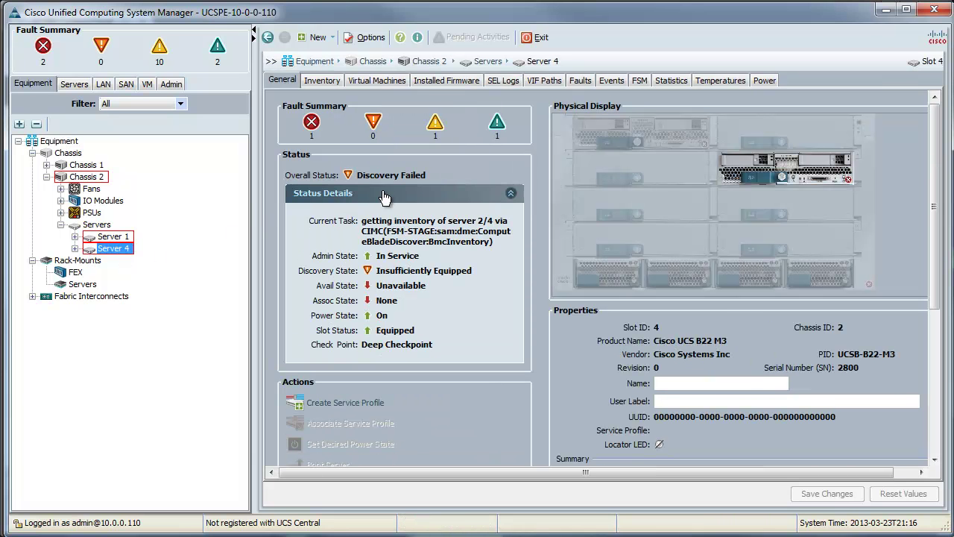
Check Server 4's FSM discovery steps, then view Server 1's General status and properties
{"action": "left_click", "coordinate": [636, 81]}
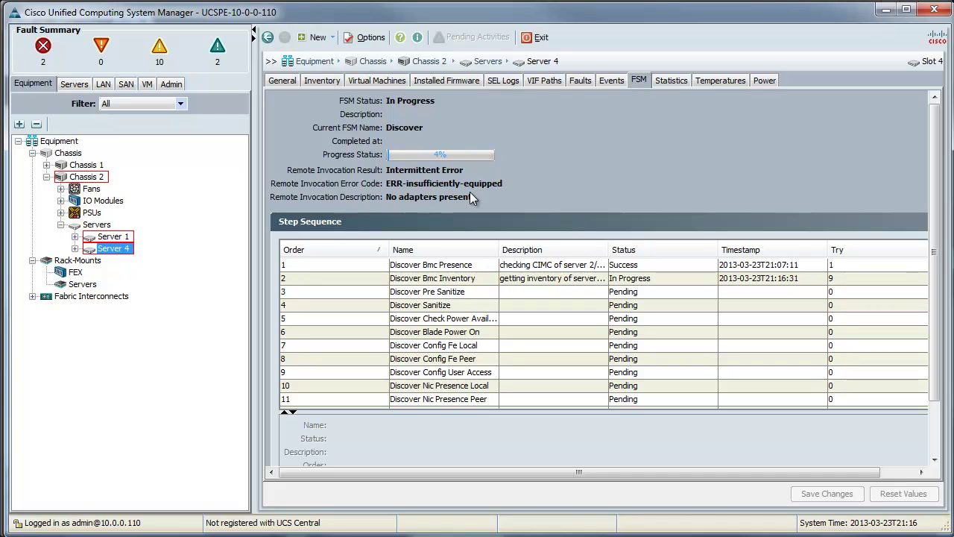
{"action": "left_click", "coordinate": [112, 238]}
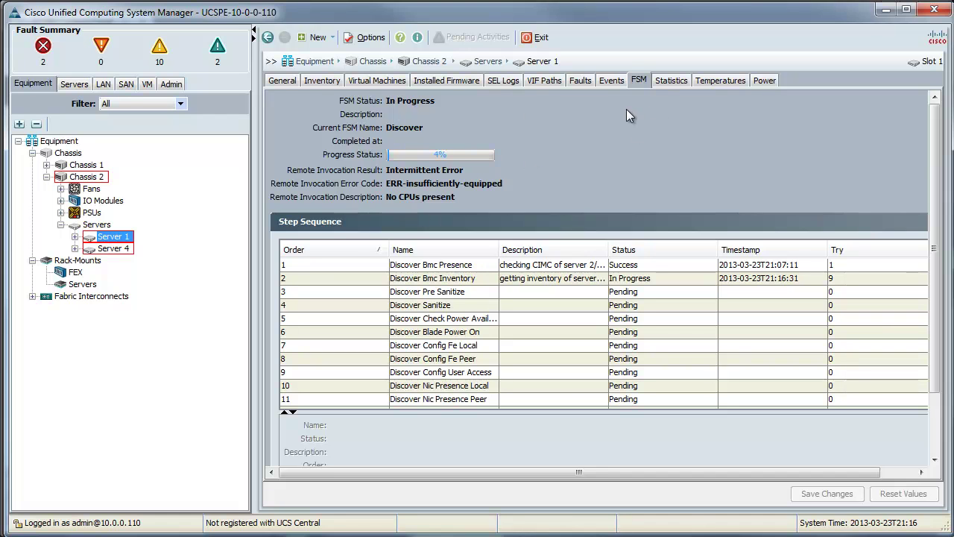
{"action": "left_click", "coordinate": [281, 81]}
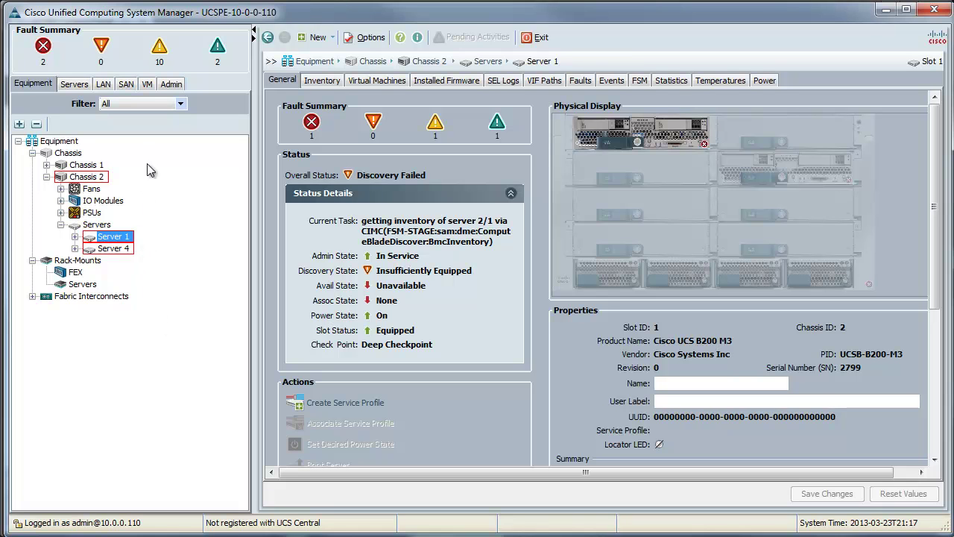
Switch to the VM tab and select the VMware node
{"action": "left_click", "coordinate": [146, 84]}
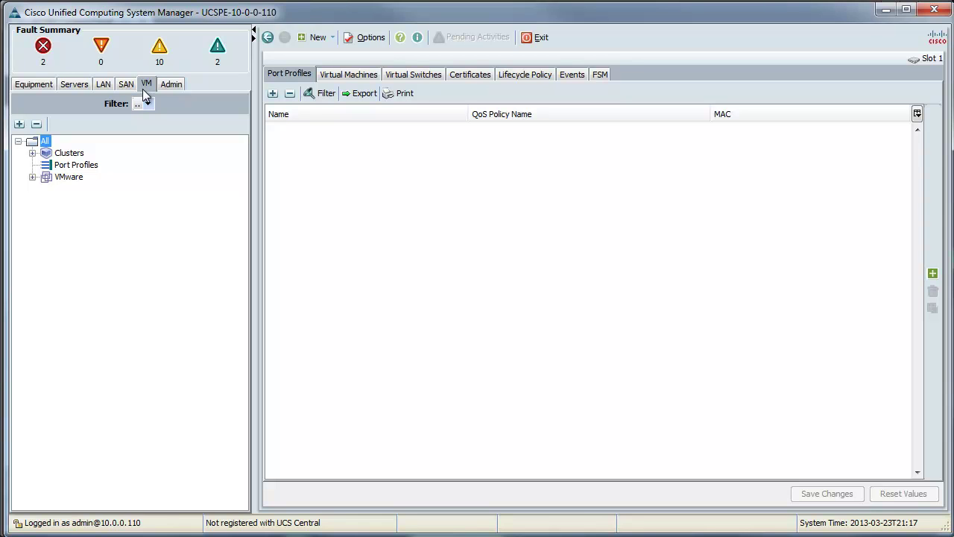
{"action": "left_click", "coordinate": [78, 179]}
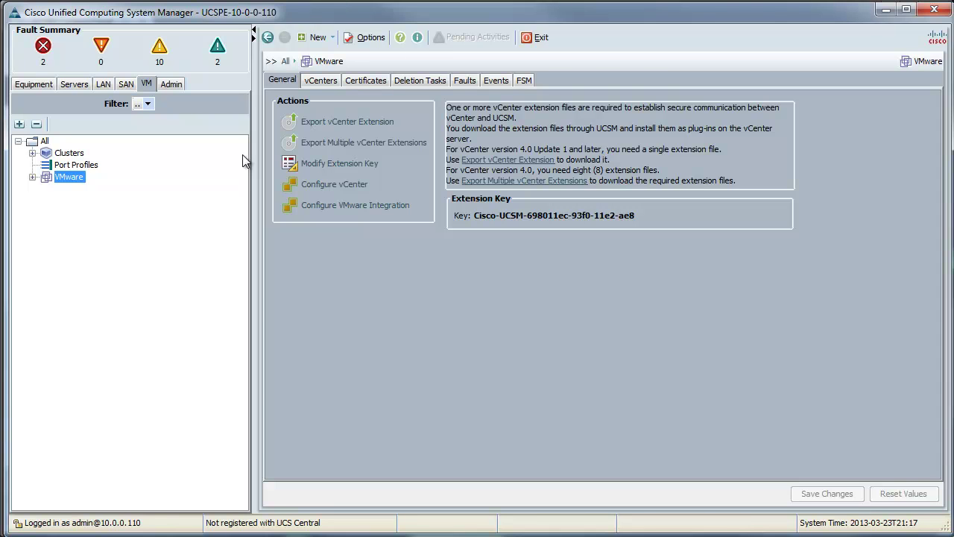
Export the vCenter extension to c:\ and dismiss the success message
{"action": "left_click", "coordinate": [351, 122]}
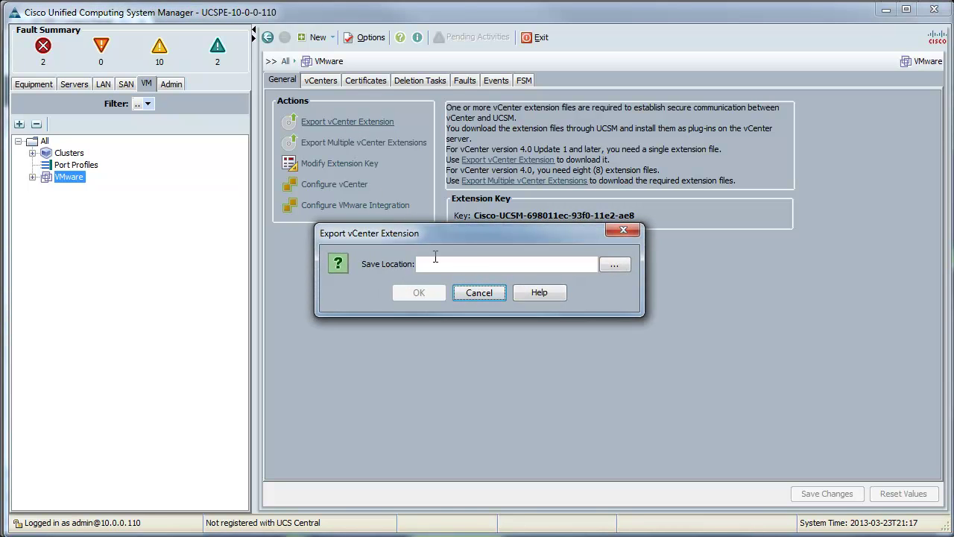
{"action": "type", "text": "c:\\"}
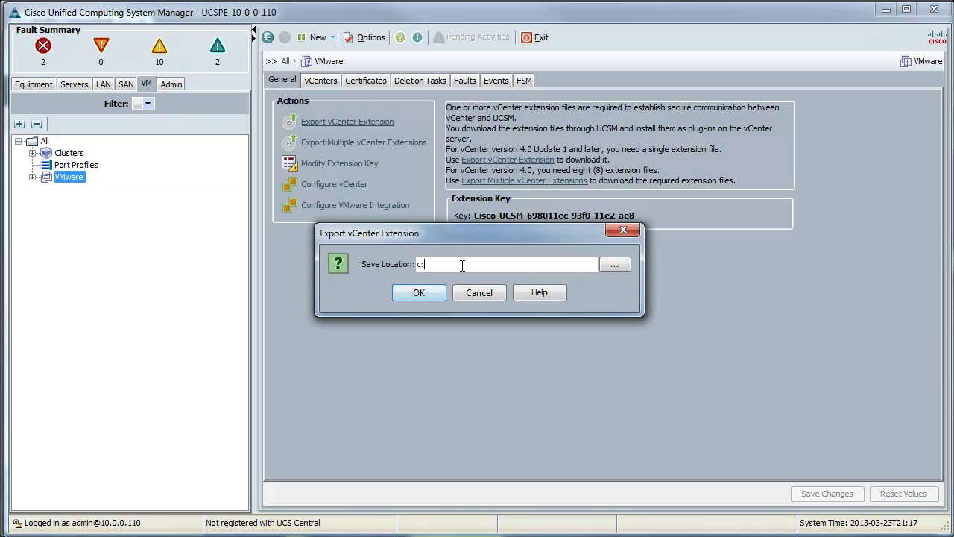
{"action": "left_click", "coordinate": [420, 292]}
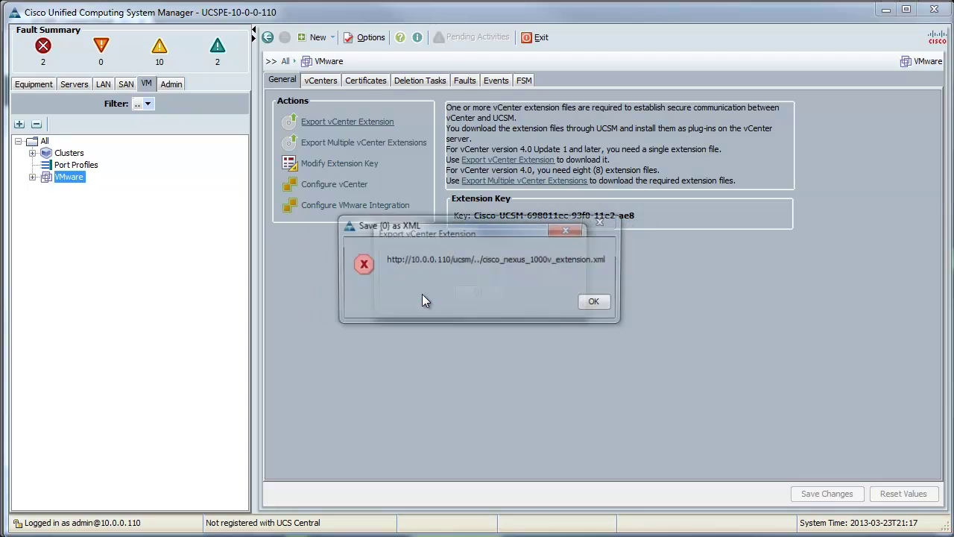
{"action": "left_click_drag", "start_coordinate": [456, 245], "coordinate": [453, 339]}
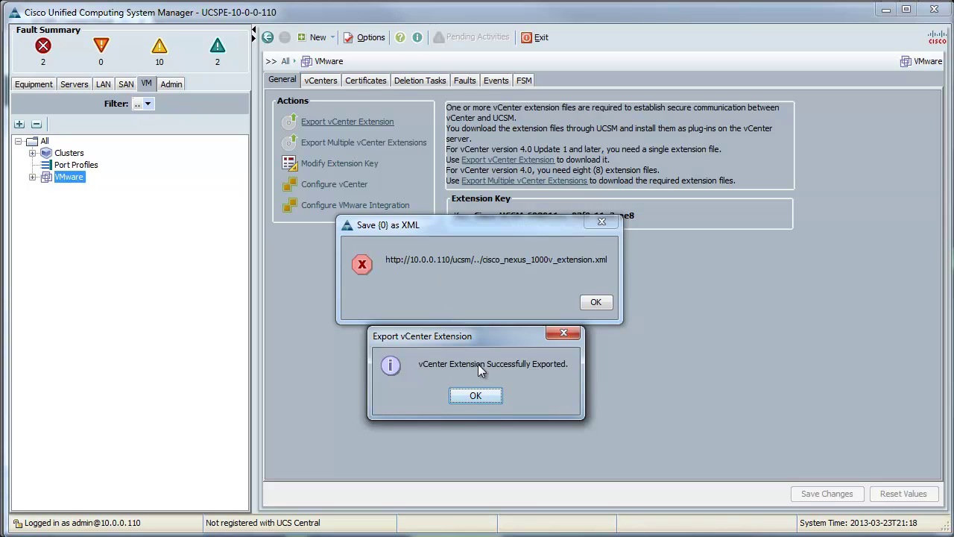
{"action": "left_click", "coordinate": [475, 395]}
Dismiss the 'Save {0} as XML' error message with OK
{"action": "left_click", "coordinate": [596, 302]}
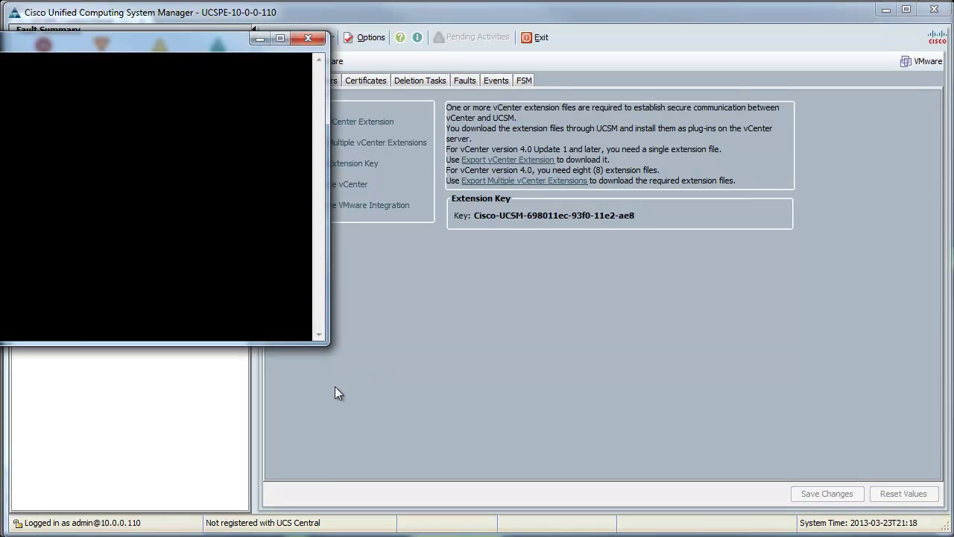
Log in to the emulator's SSH CLI with the CLI username and password, then highlight the EMULATOR NOTE line
{"action": "left_click_drag", "start_coordinate": [41, 40], "coordinate": [376, 129]}
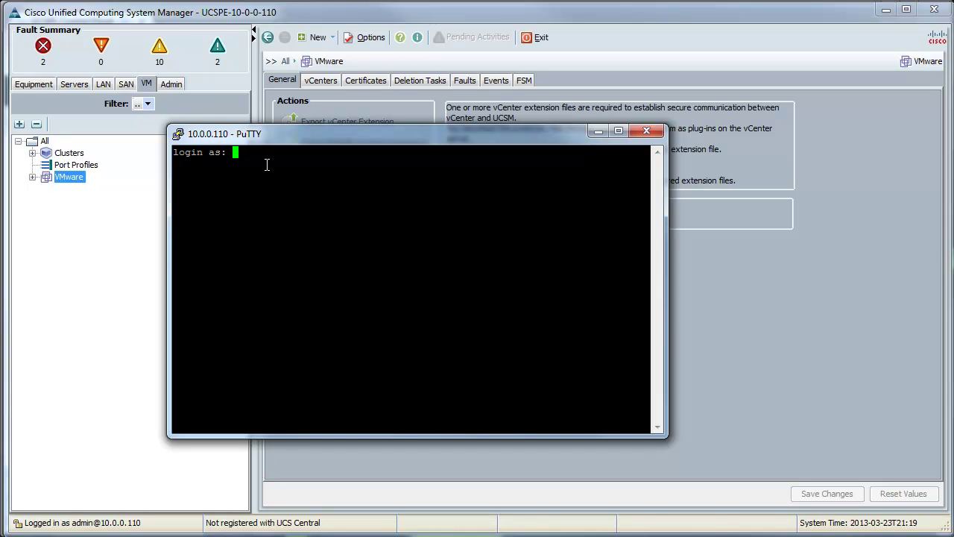
{"action": "type", "text": "cliuser"}
{"action": "key", "text": "Return"}
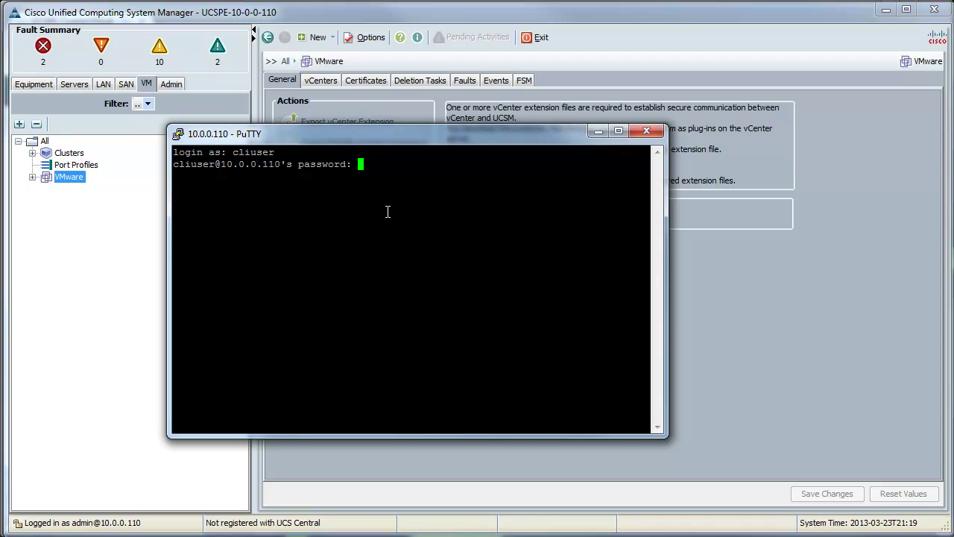
{"action": "key", "text": "Return"}
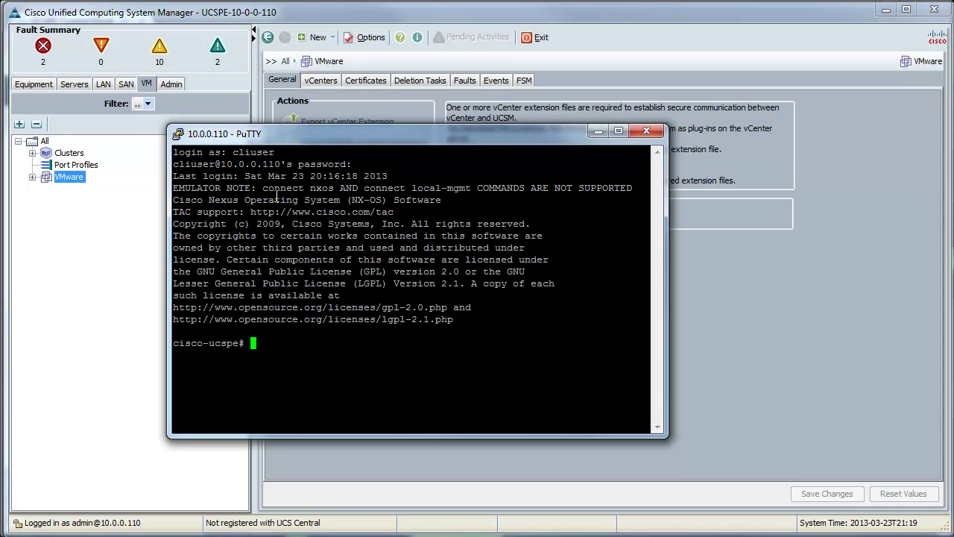
{"action": "left_click_drag", "start_coordinate": [173, 188], "coordinate": [635, 191]}
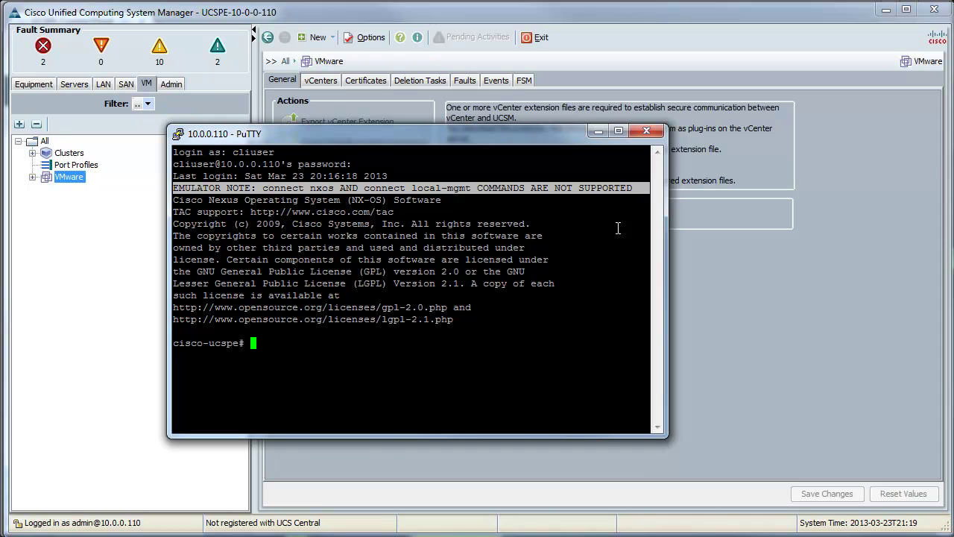
{"action": "left_click", "coordinate": [618, 227]}
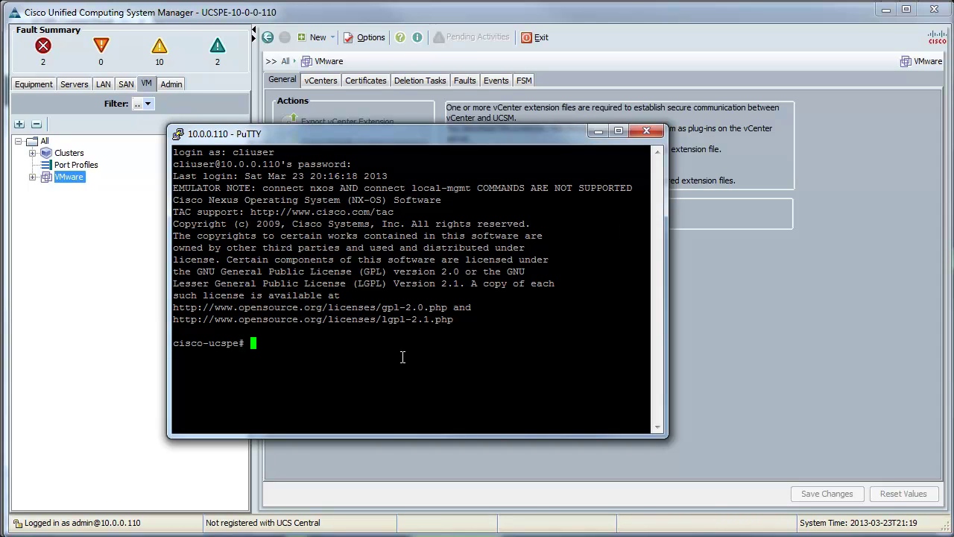
Enter 'connect local-mgmt a', run 'cluster lead b', then exit local management
{"action": "type", "text": "connect local-mgmt "}
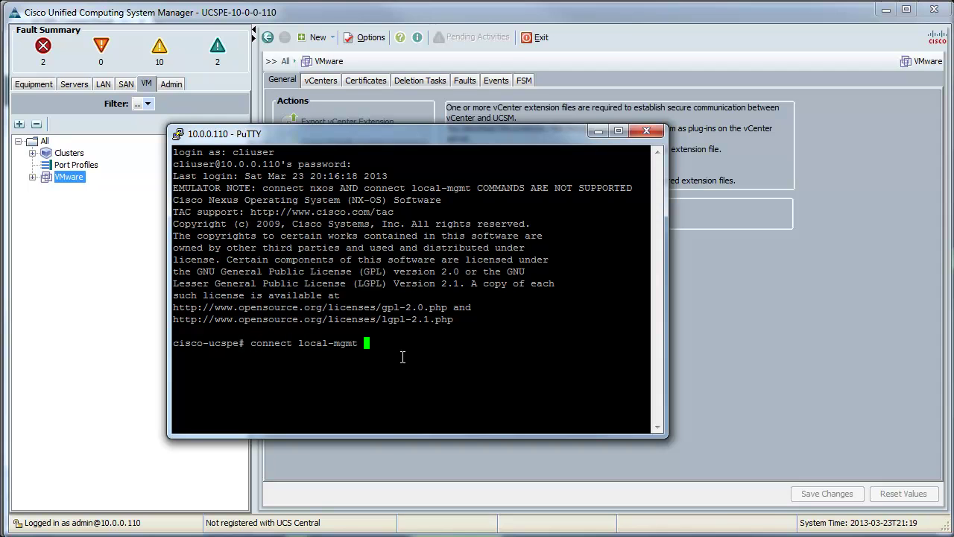
{"action": "type", "text": "a"}
{"action": "key", "text": "Return"}
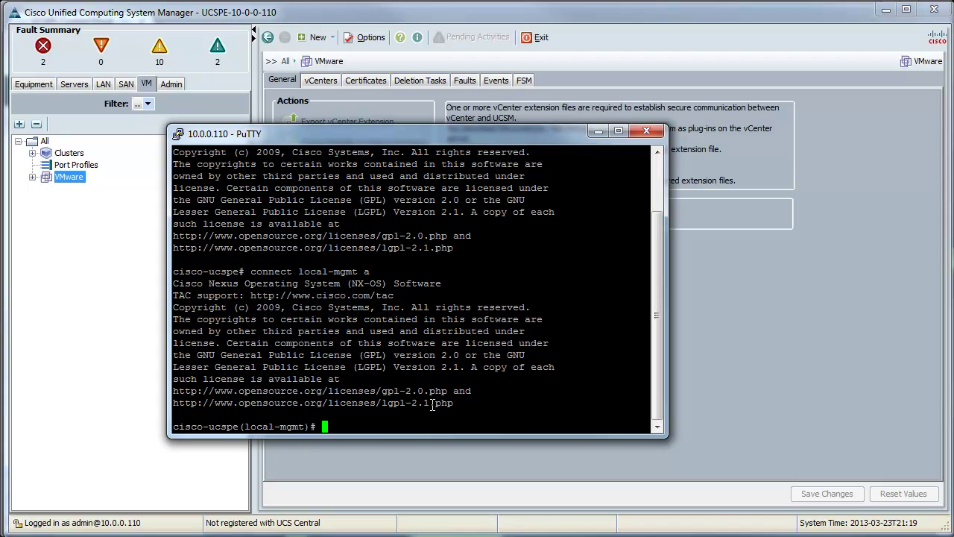
{"action": "type", "text": "cluster le"}
{"action": "key", "text": "BackSpace"}
{"action": "key", "text": "BackSpace"}
{"action": "type", "text": "?lead b"}
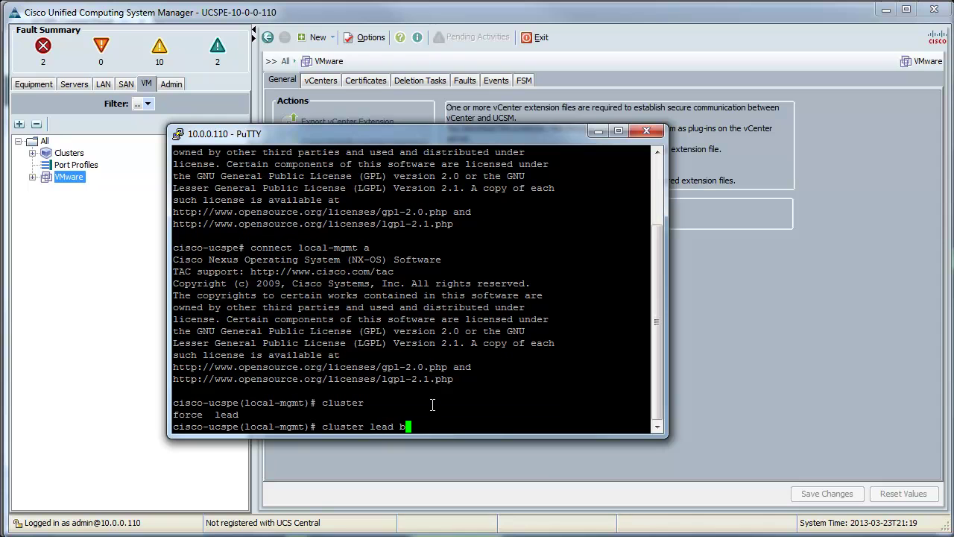
{"action": "key", "text": "Return"}
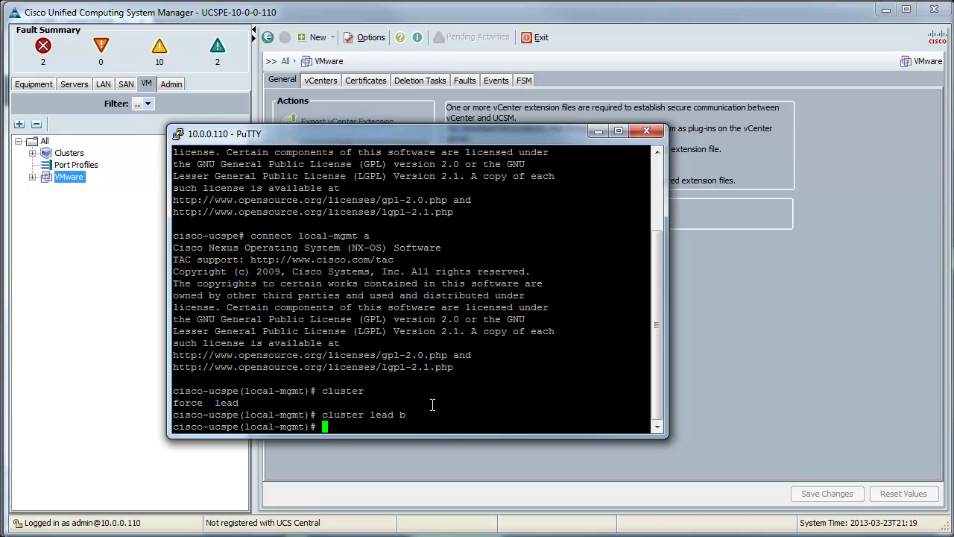
{"action": "type", "text": "exit"}
{"action": "key", "text": "Return"}
Try 'connect nxos a', then 'connect nxos', both failing with a missing-file error
{"action": "type", "text": "cone"}
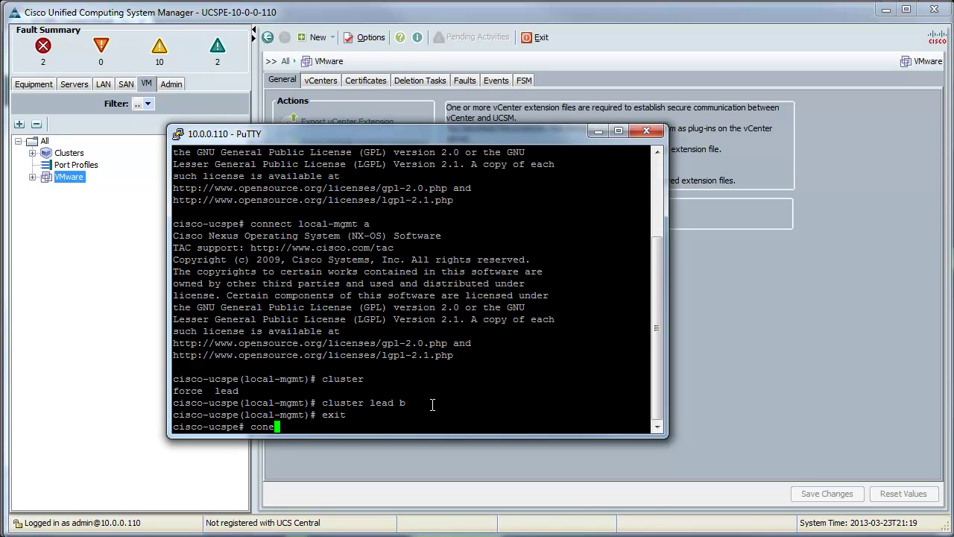
{"action": "key", "text": "BackSpace"}
{"action": "type", "text": "nect nxos a"}
{"action": "key", "text": "Return"}
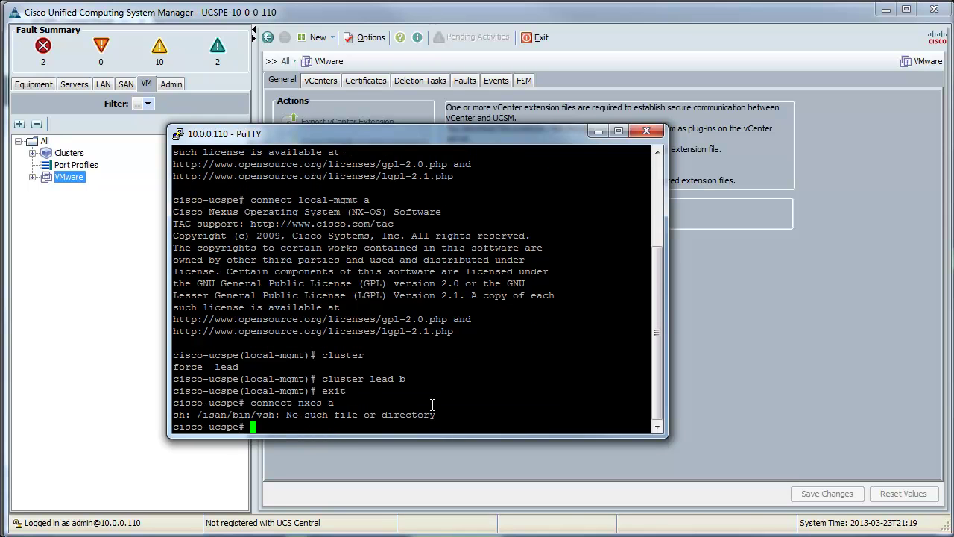
{"action": "key", "text": "Up"}
{"action": "key", "text": "BackSpace"}
{"action": "key", "text": "BackSpace"}
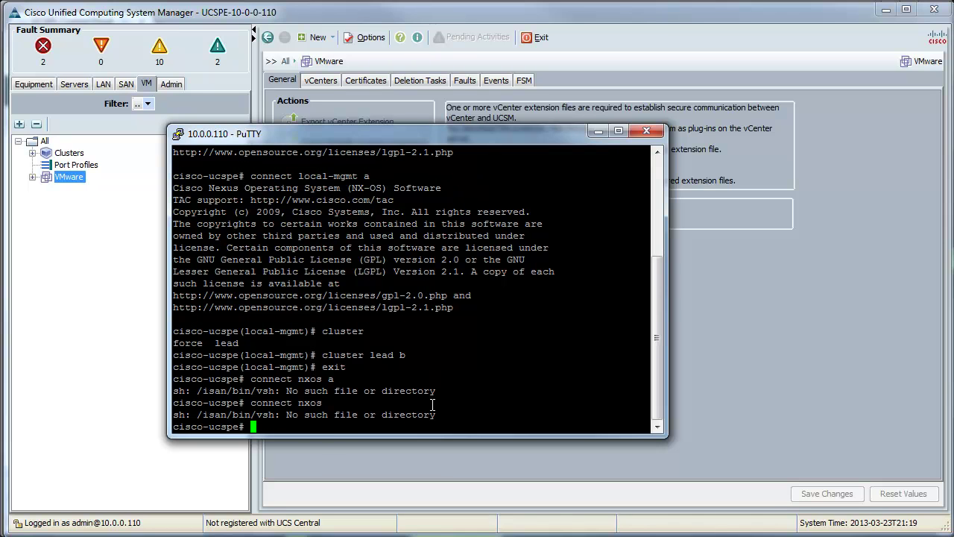
{"action": "key", "text": "Return"}
View the Servers tab, then switch to the LAN tab and scroll through its uplinks, pin groups and pools
{"action": "left_click", "coordinate": [74, 84]}
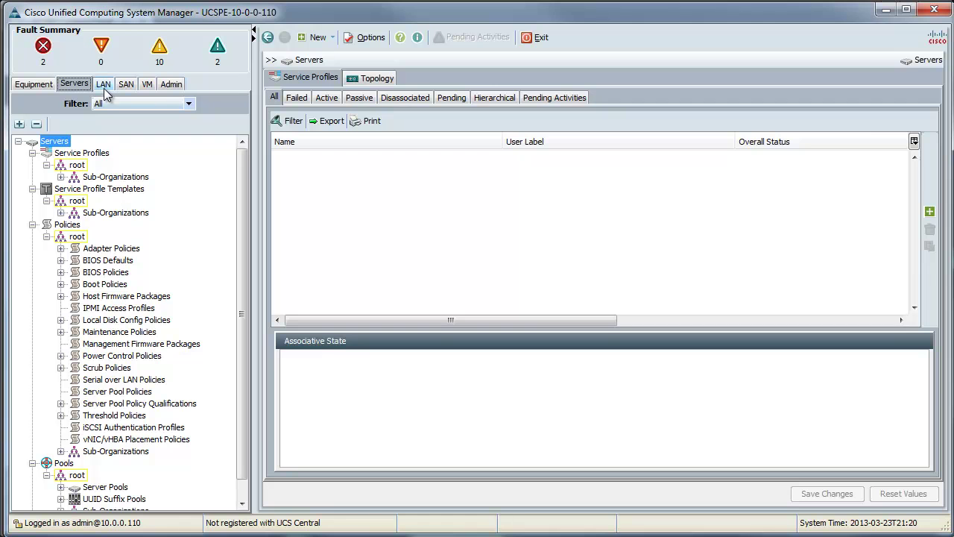
{"action": "left_click", "coordinate": [104, 84]}
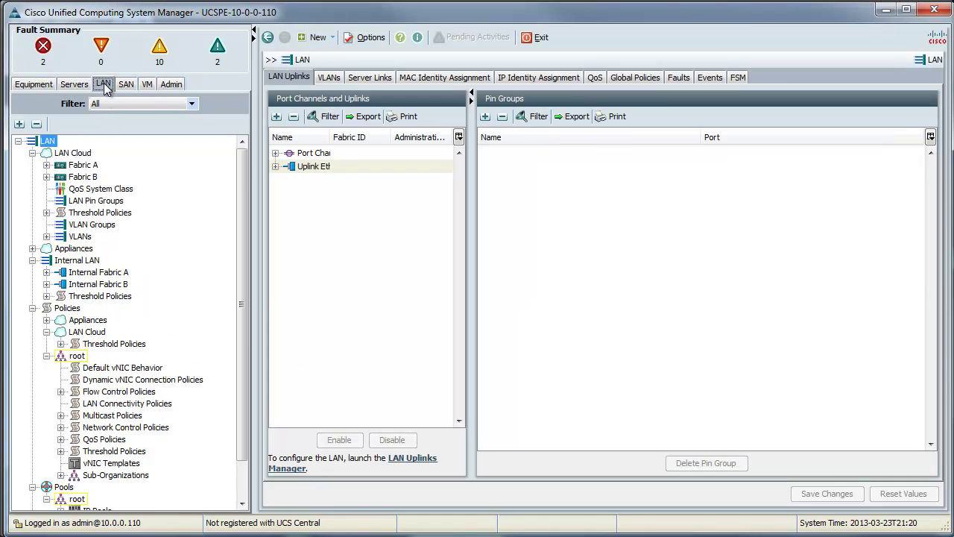
{"action": "scroll", "coordinate": [133, 464], "scroll_direction": "down", "scroll_amount": 1}
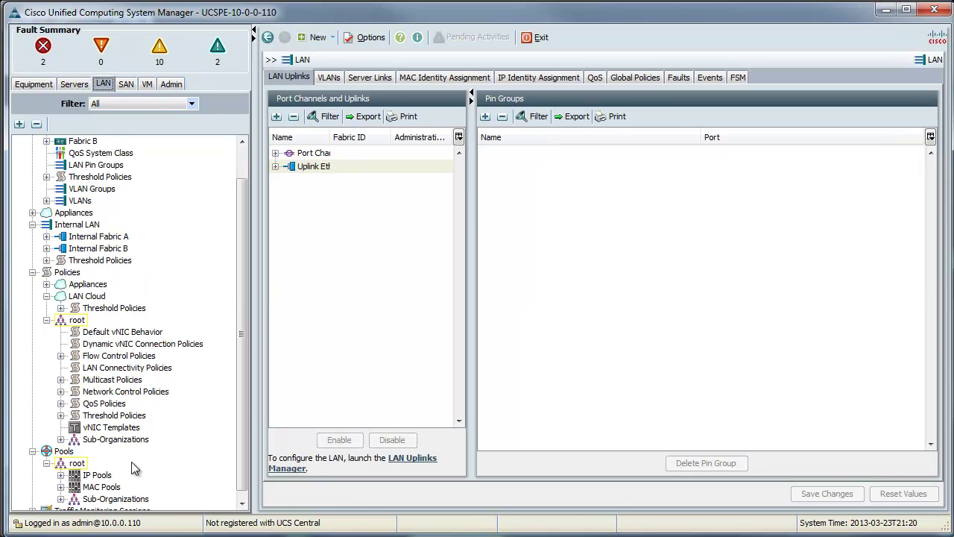